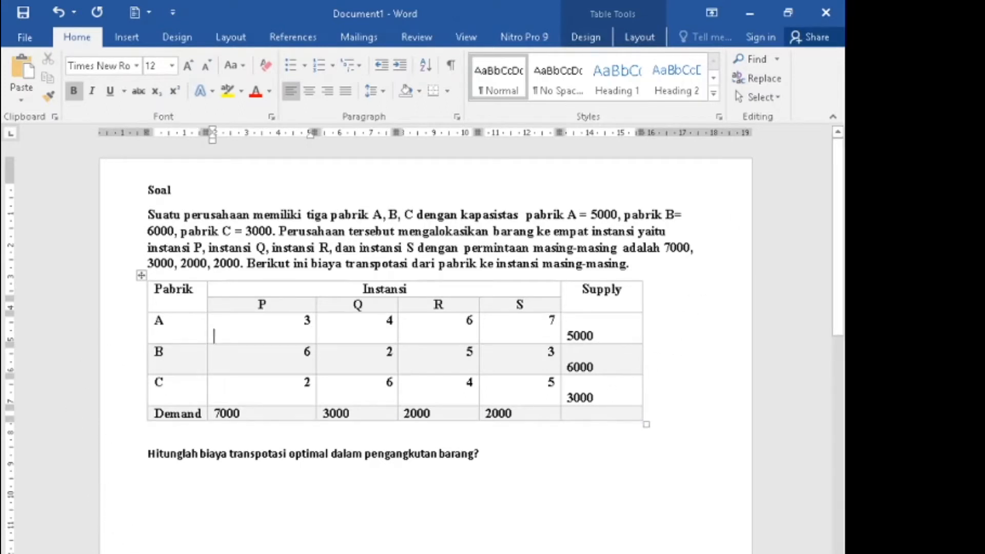
Step: Launch TORA through a system search and open the data-entry screen for a new Transportation model
key(super+s)
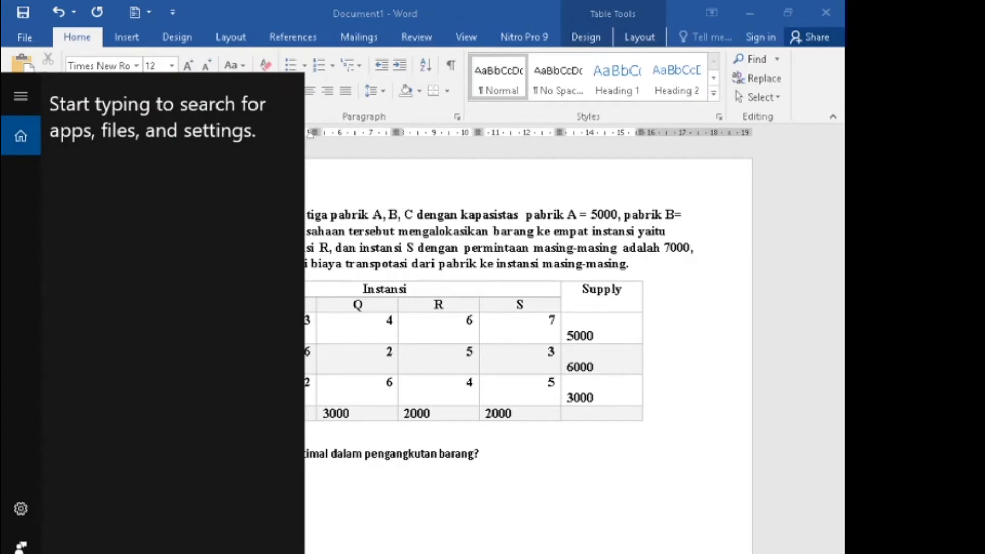
text(tora)
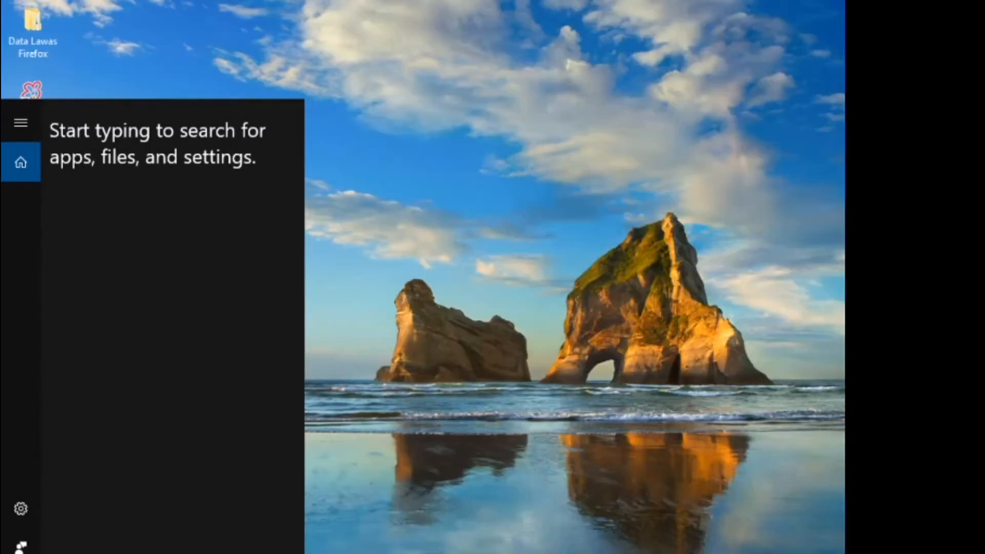
text(tora)
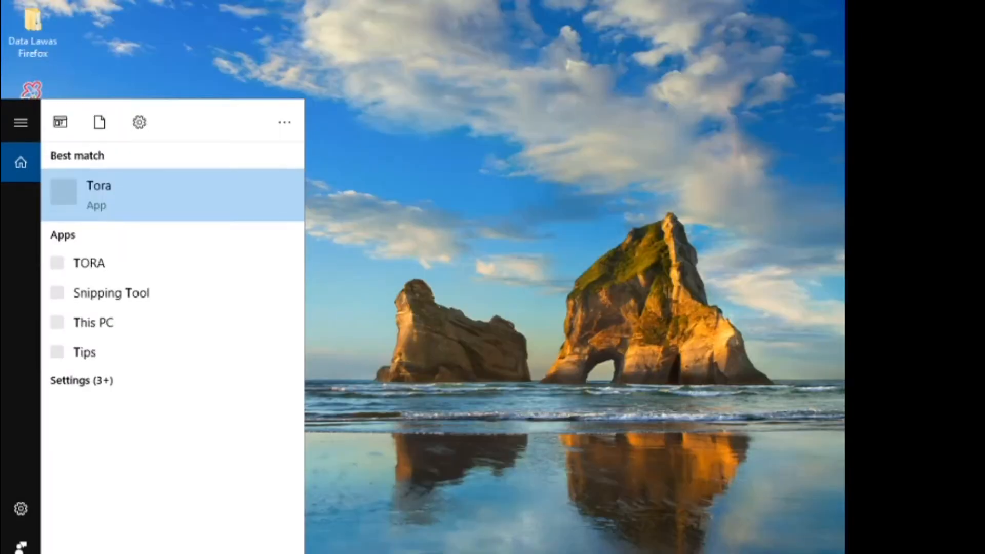
key(Return)
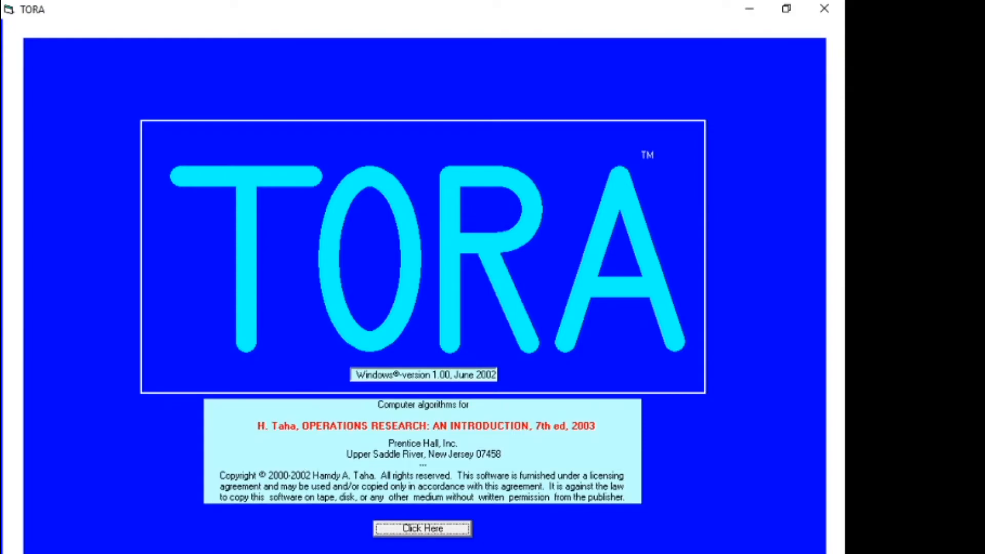
click(422, 529)
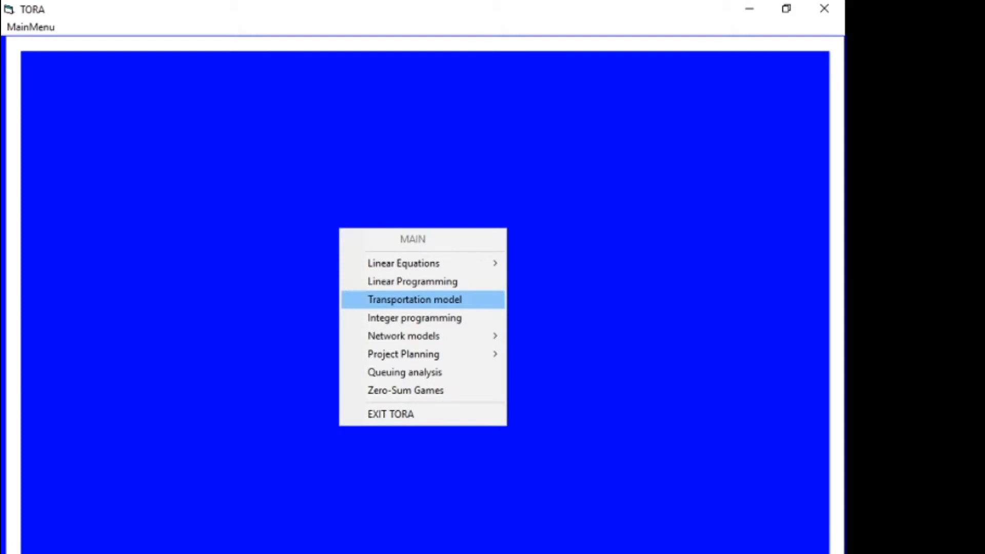
key(Return)
key(Return)
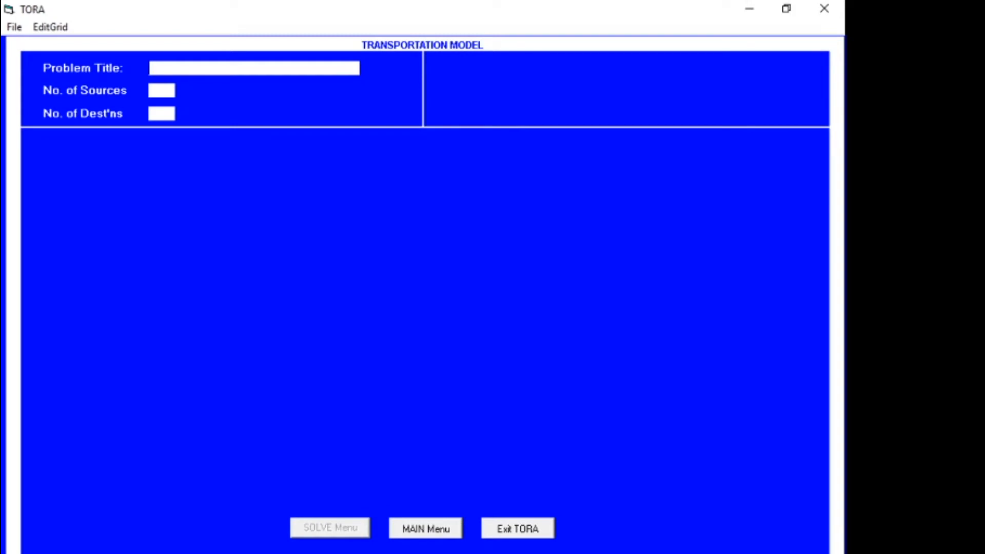
Step: Review the transportation problem in the Word document and return to TORA
mouse_move(425, 553)
click(335, 508)
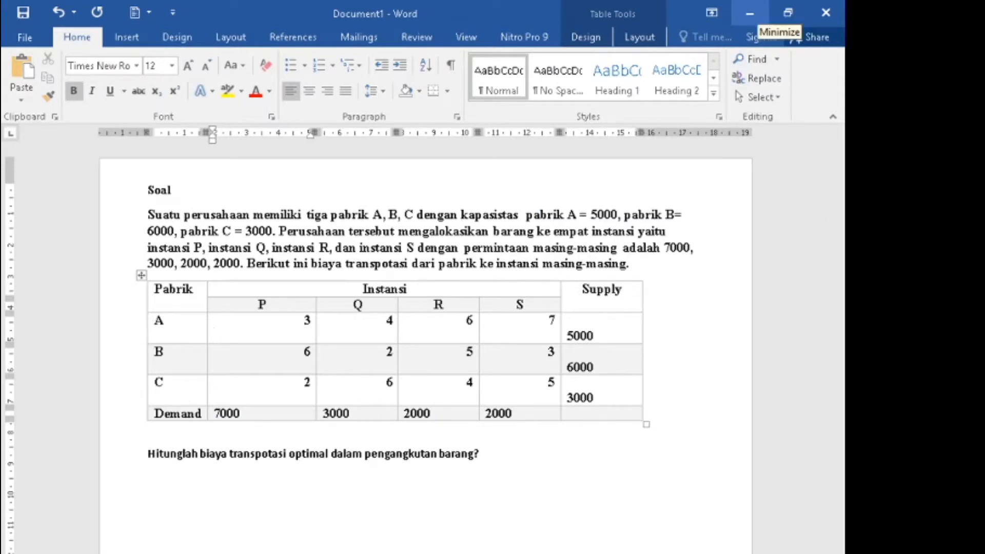
click(750, 14)
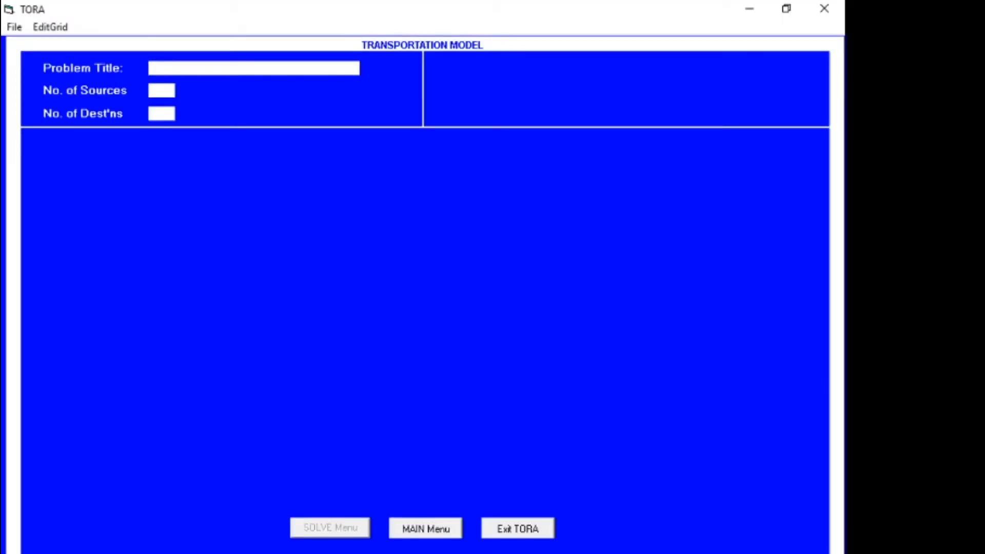
Step: Title the problem "masalah transportasi" and initialize an input grid with 4 sources and 3 destinations
text(masalah trans)
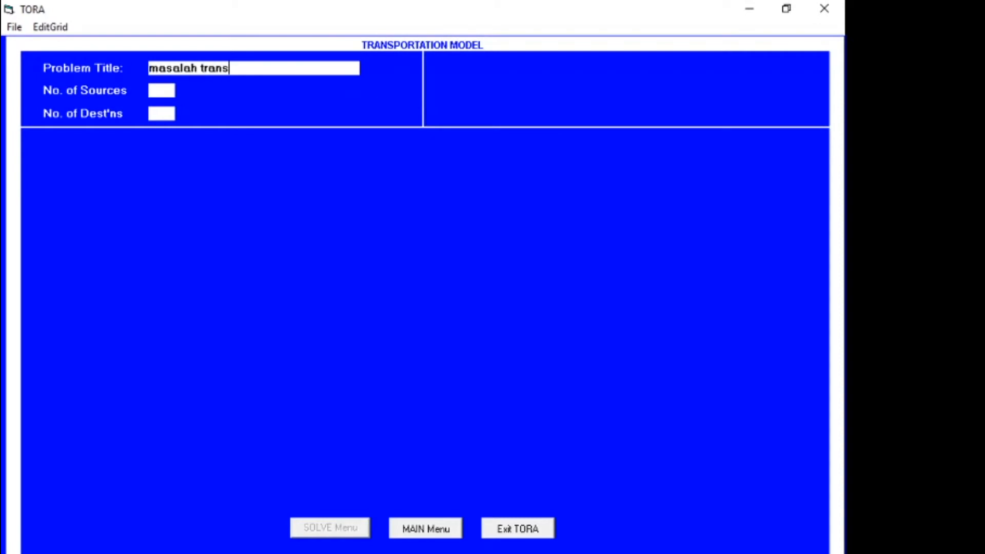
text(portasi)
text(4)
key(Tab)
text(3)
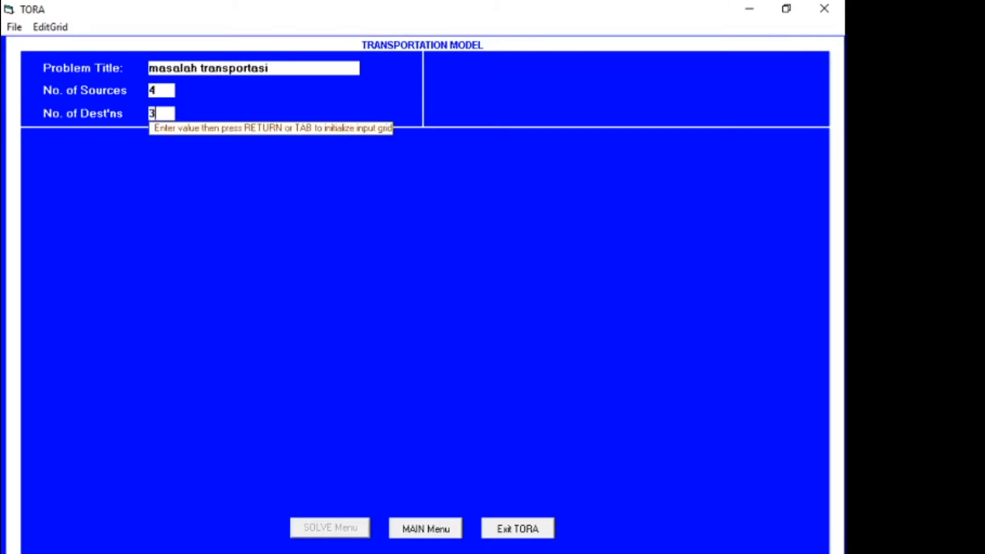
key(Return)
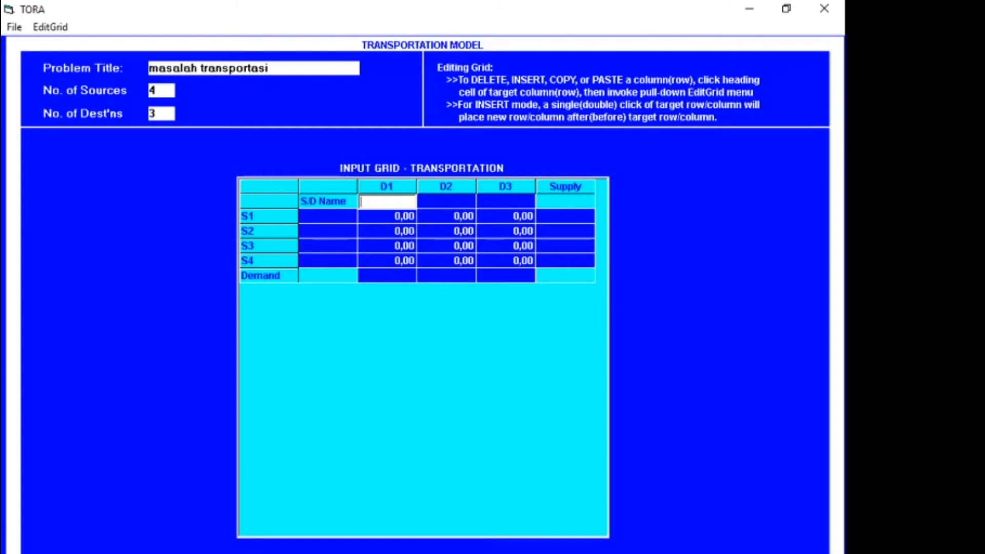
Step: Correct the problem size to 3 sources and 4 destinations and reinitialize the input grid
click(156, 91)
key(BackSpace)
text(3)
click(156, 114)
key(BackSpace)
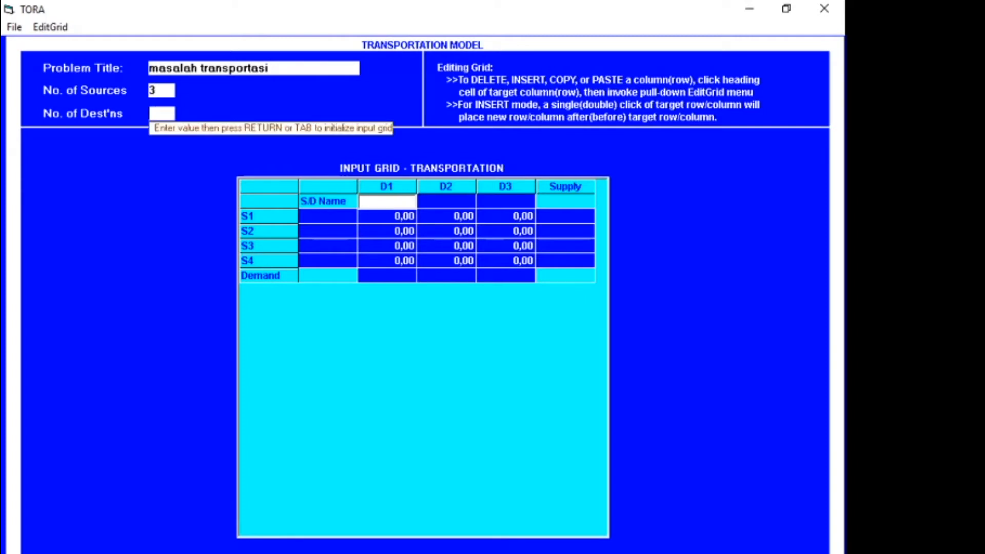
text(4)
key(Return)
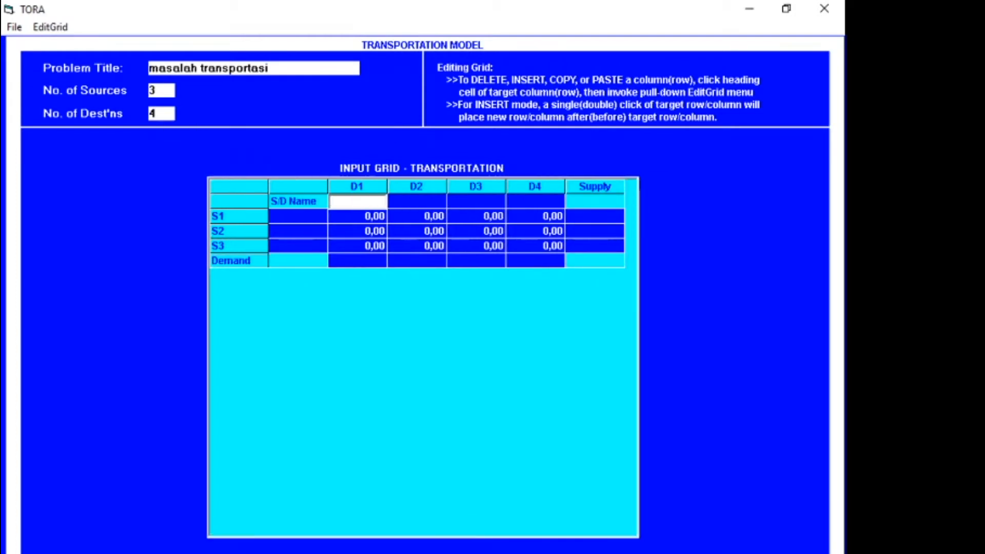
Step: Name the sources S1, S2 and S3 as A, B and C
click(298, 216)
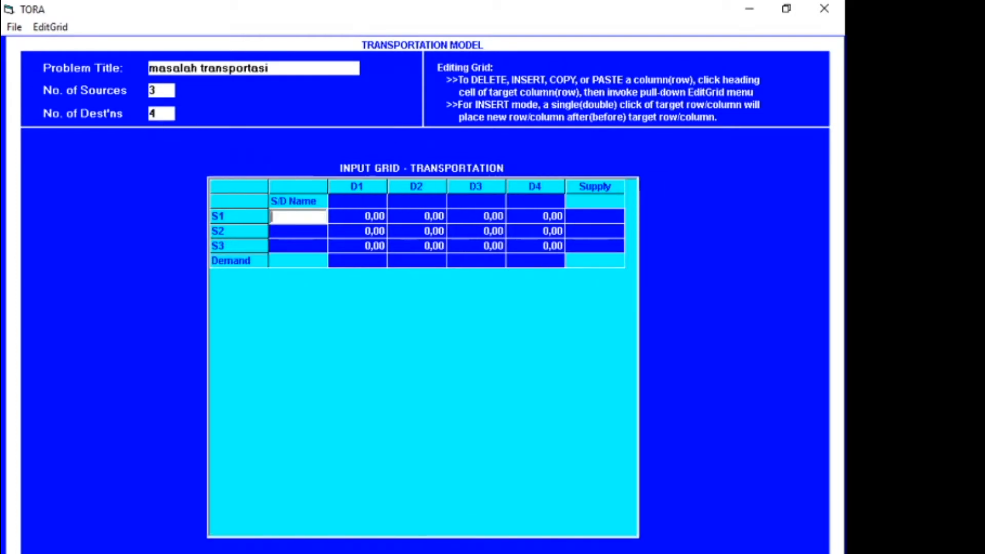
text(a)
key(Down)
key(Up)
text(A)
key(Down)
text(B)
key(Down)
text(C)
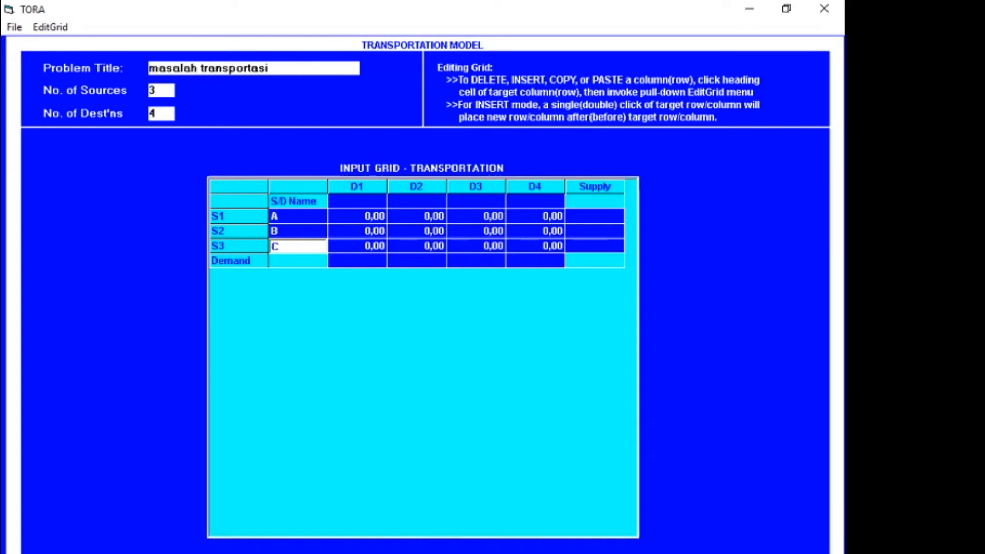
Step: Name the destinations D1 to D4 as P, Q, R and S
click(357, 201)
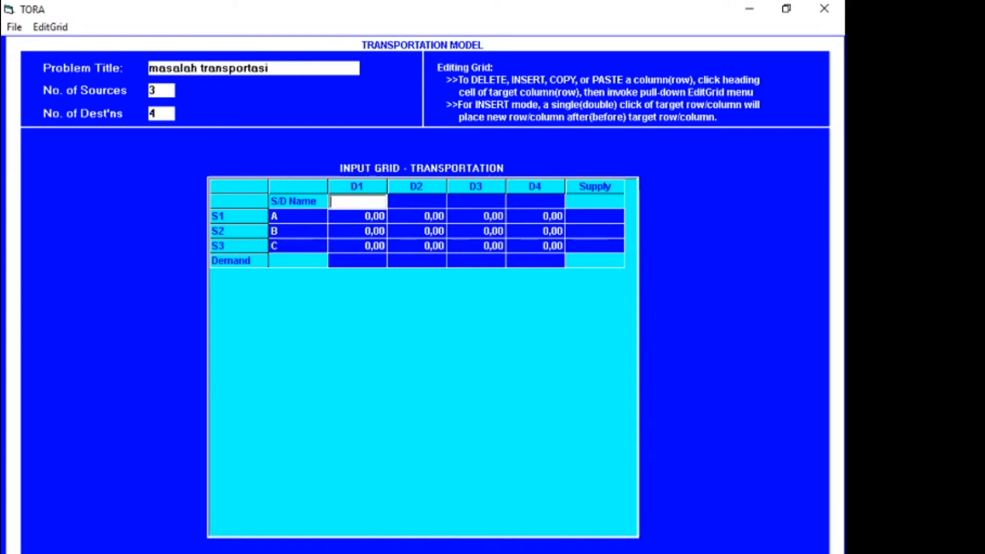
text(P)
key(Right)
text(Q)
key(Right)
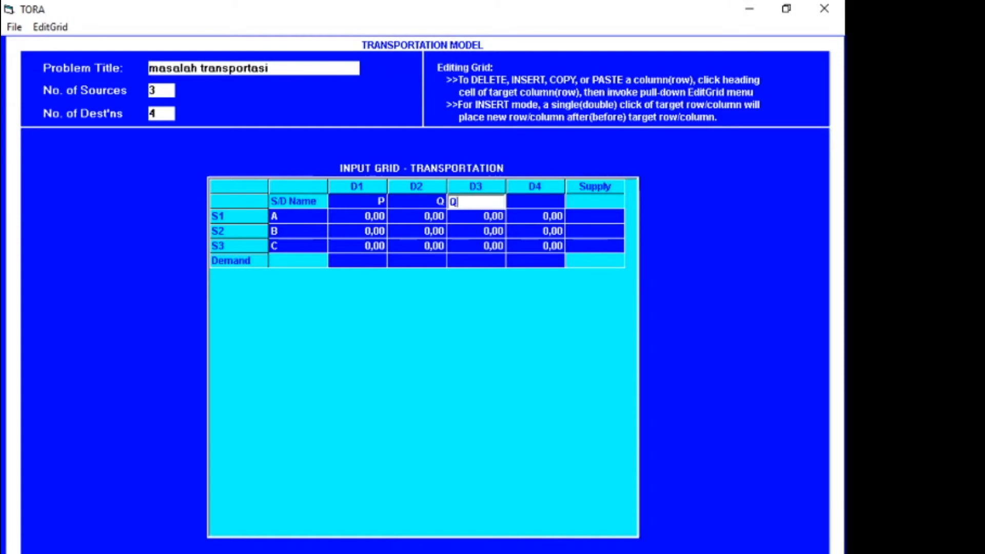
text(R)
key(Right)
text(S)
Step: Fill source A's row with unit costs 3, 4, 6 and 7 and a supply of 5000
key(Tab)
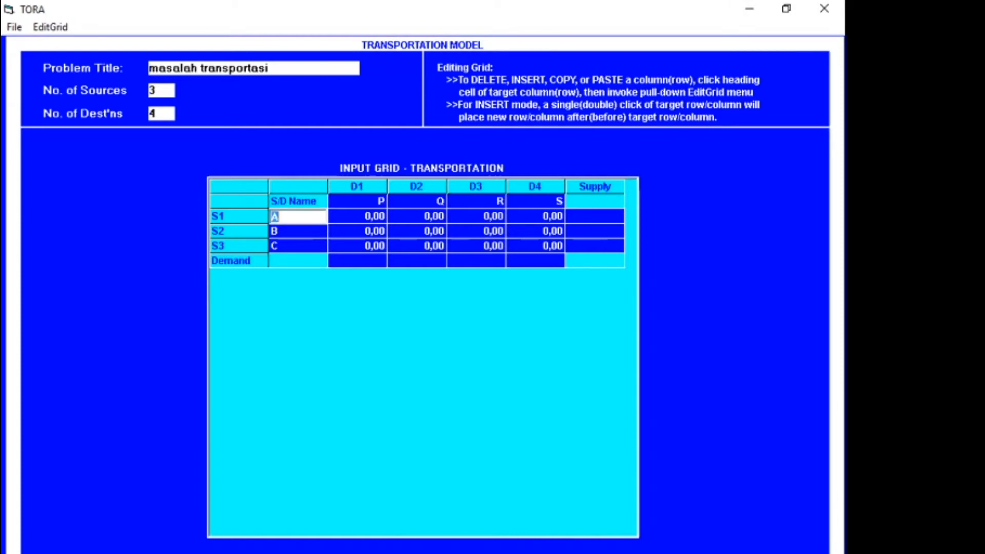
key(Tab)
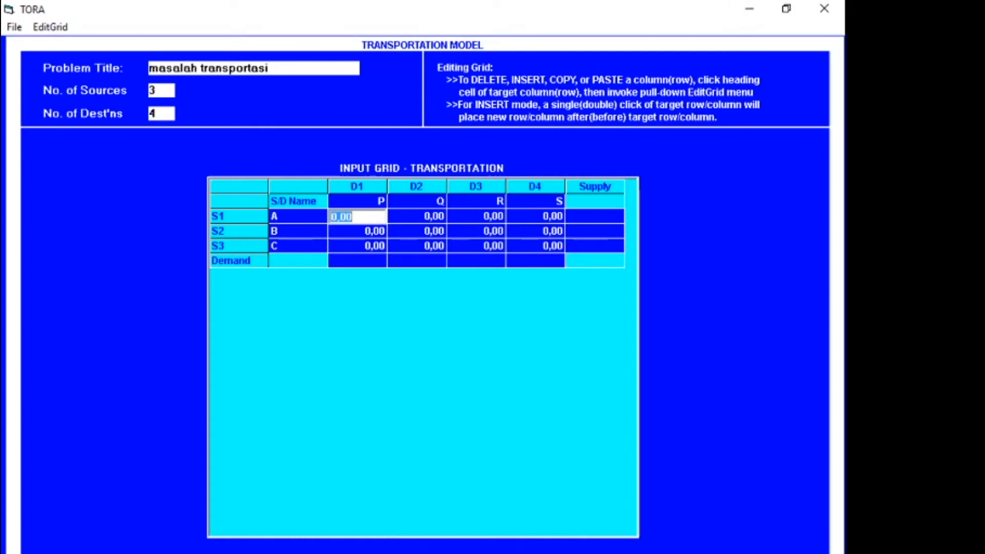
text(3)
key(Tab)
text(4)
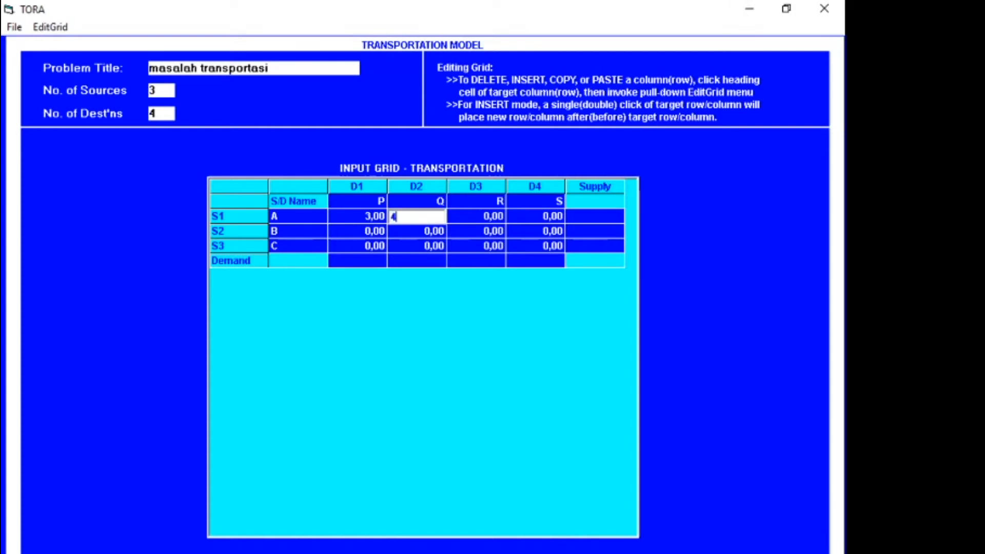
key(Tab)
text(6)
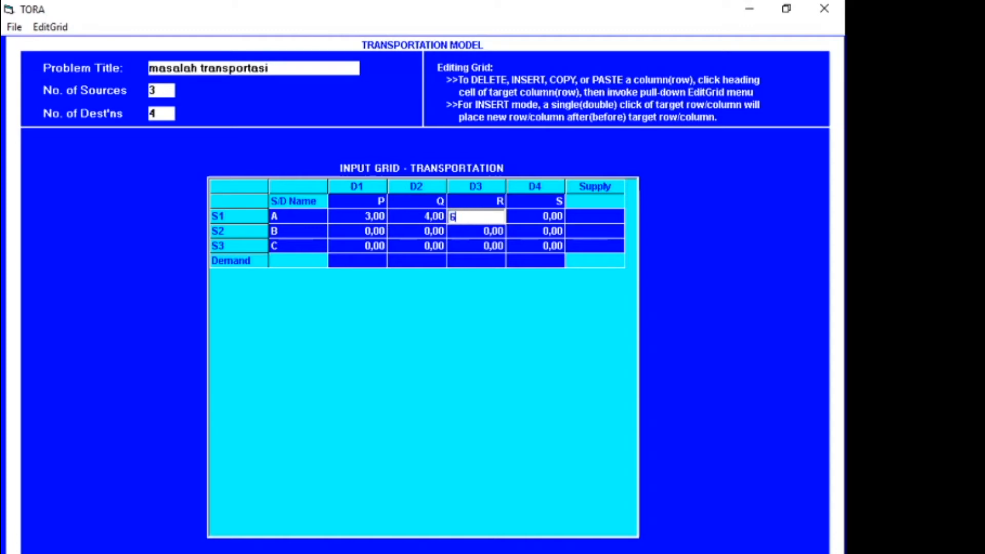
key(Tab)
text(7)
key(Tab)
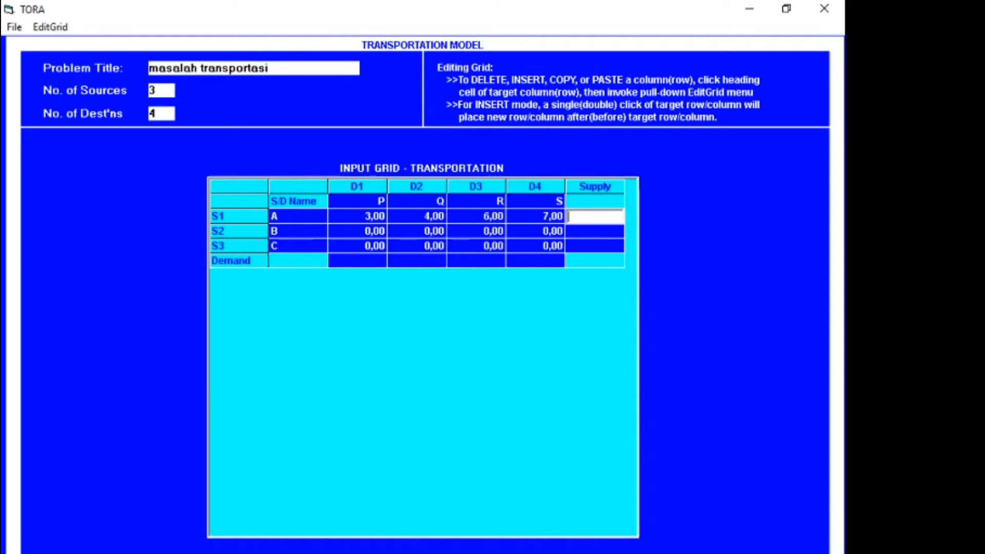
text(5000)
Step: Fill source B's row with unit costs 6, 2, 5 and 3 and a supply of 6000
key(Down)
key(Left)
key(Left)
key(Left)
key(Left)
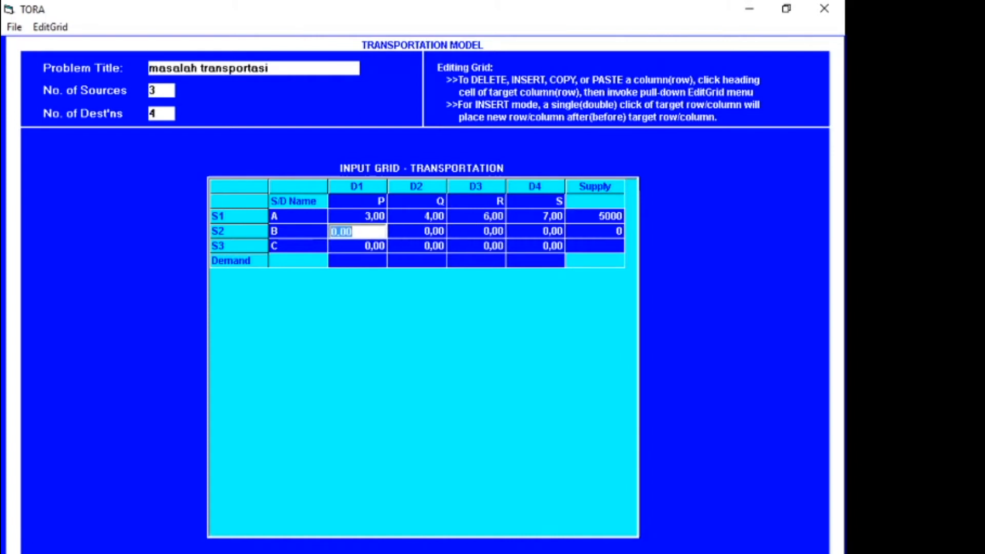
text(6)
key(Tab)
text(2)
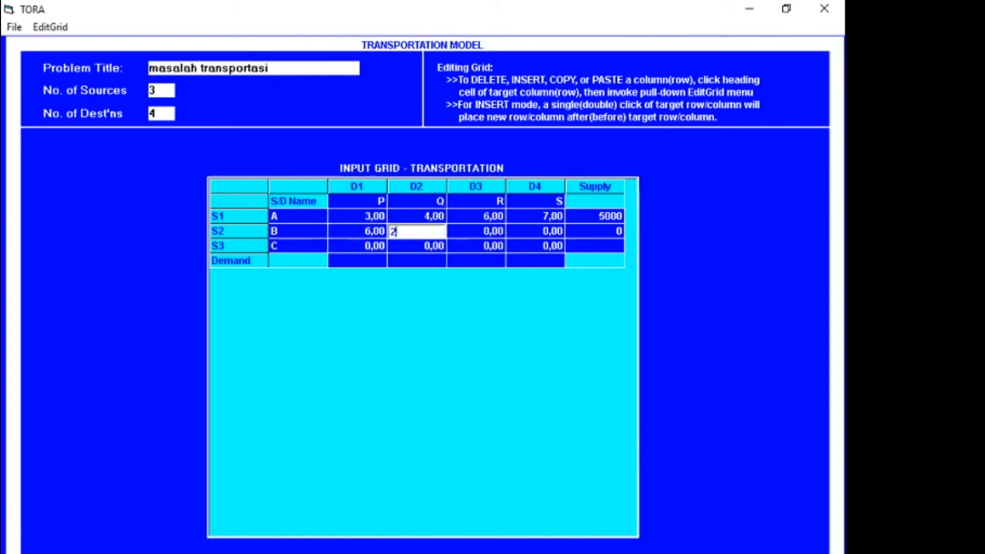
key(Tab)
text(5)
key(Tab)
text(3)
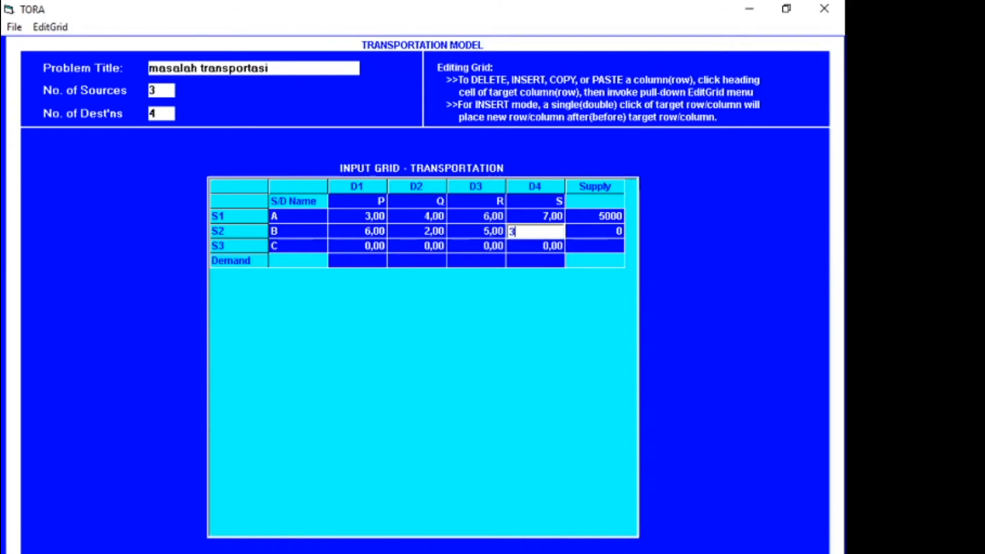
key(Tab)
text(6000)
Step: Fill source C's row with unit costs 2, 6, 4 and 5 and a supply of 3000
key(Return)
key(shift+Tab)
key(shift+Tab)
key(shift+Tab)
key(shift+Tab)
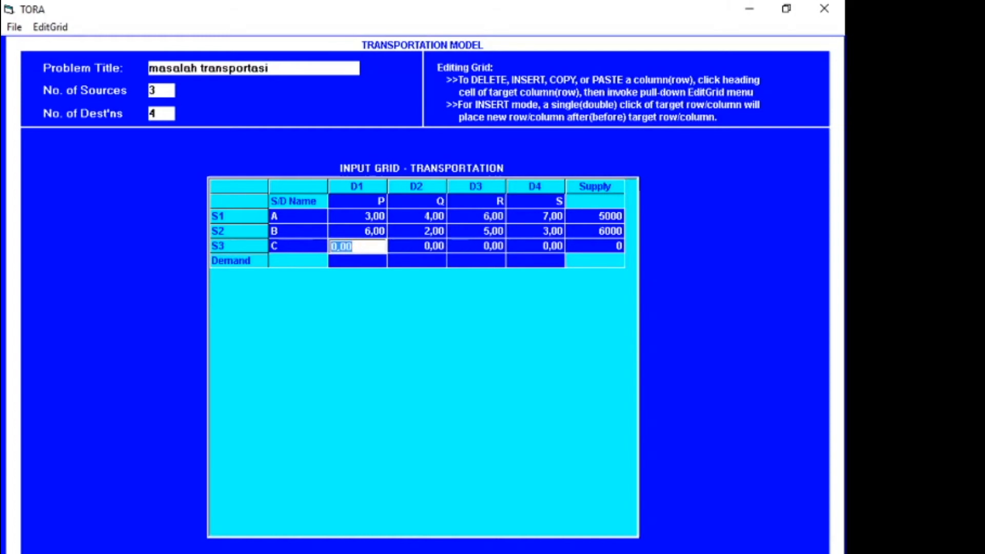
text(2)
key(Tab)
text(6)
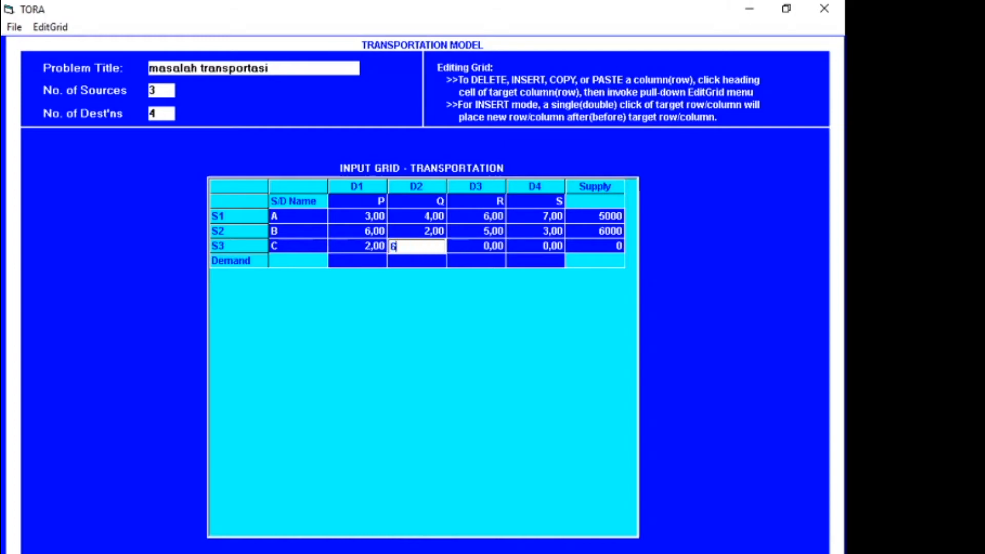
key(Tab)
text(4)
key(Tab)
text(5)
key(Tab)
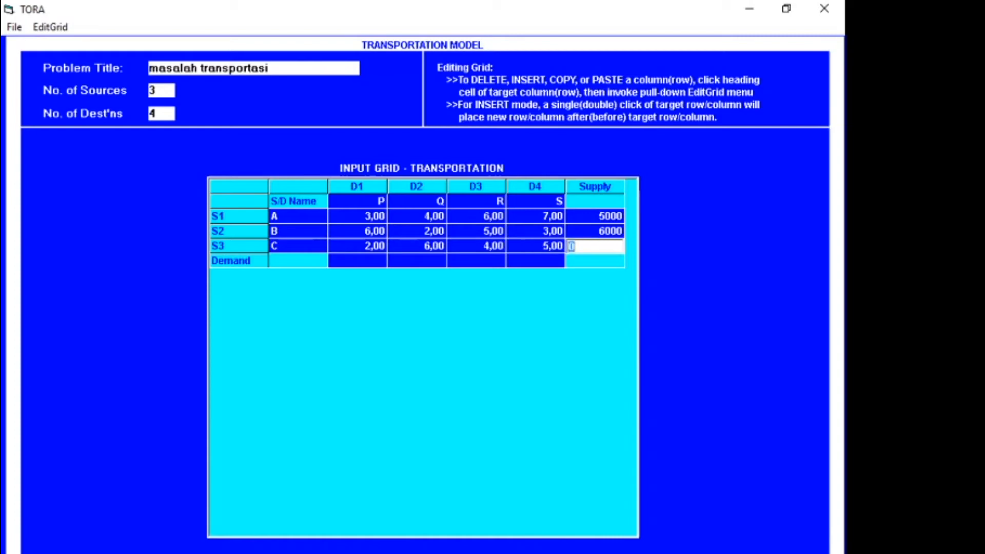
text(3000)
Step: Enter demands of 7000, 3000, 2000 and 2000 for destinations P, Q, R and S
key(Tab)
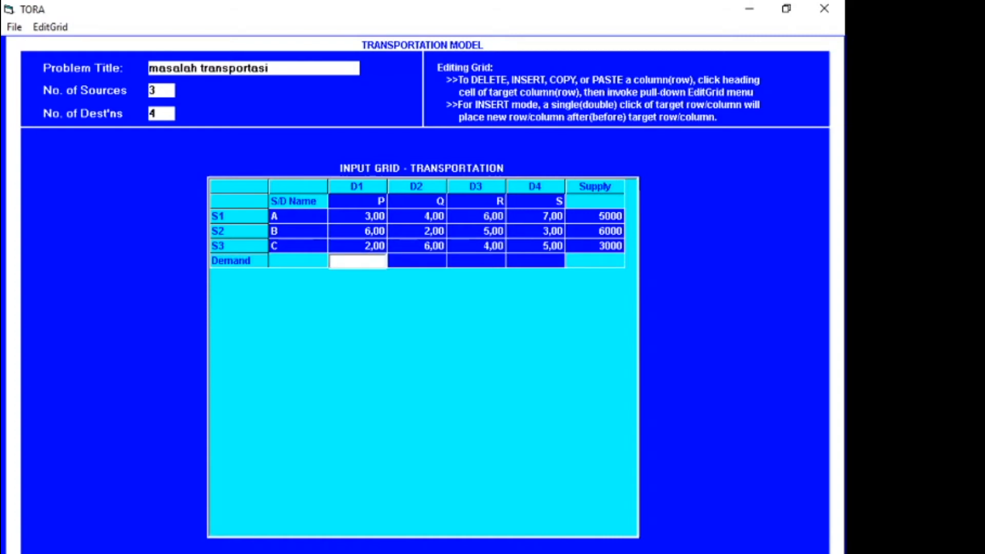
text(7000)
key(Tab)
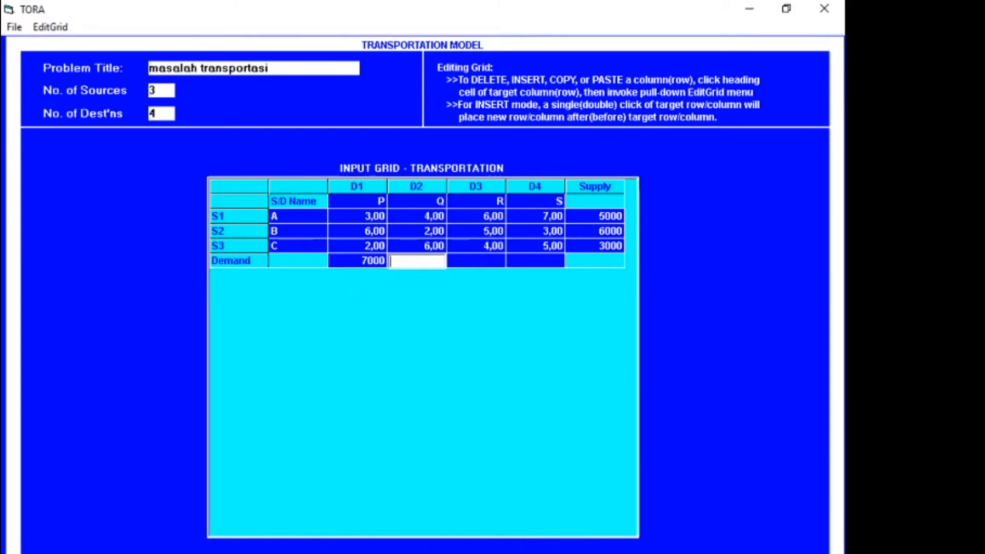
text(3000)
key(Tab)
text(3)
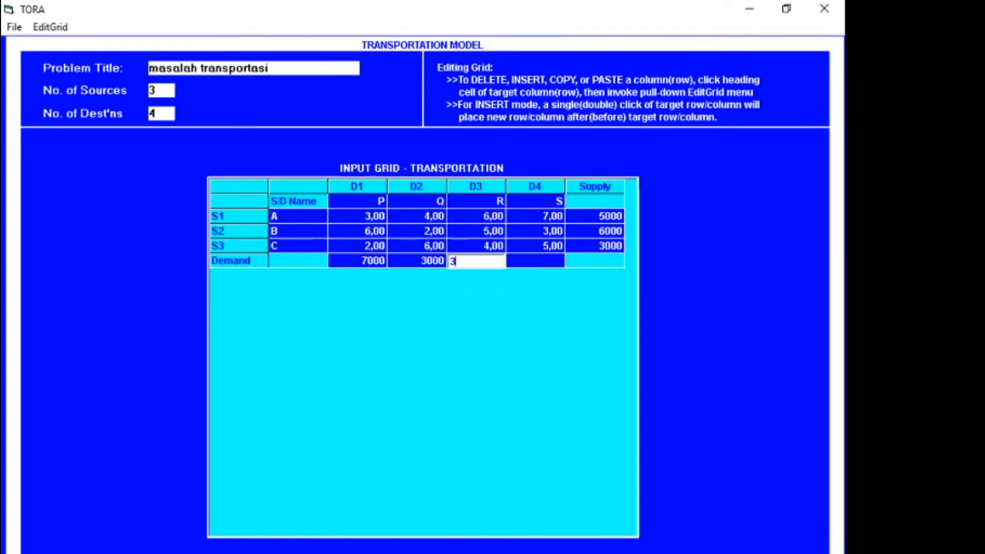
key(BackSpace)
text(2000)
key(Tab)
text(200)
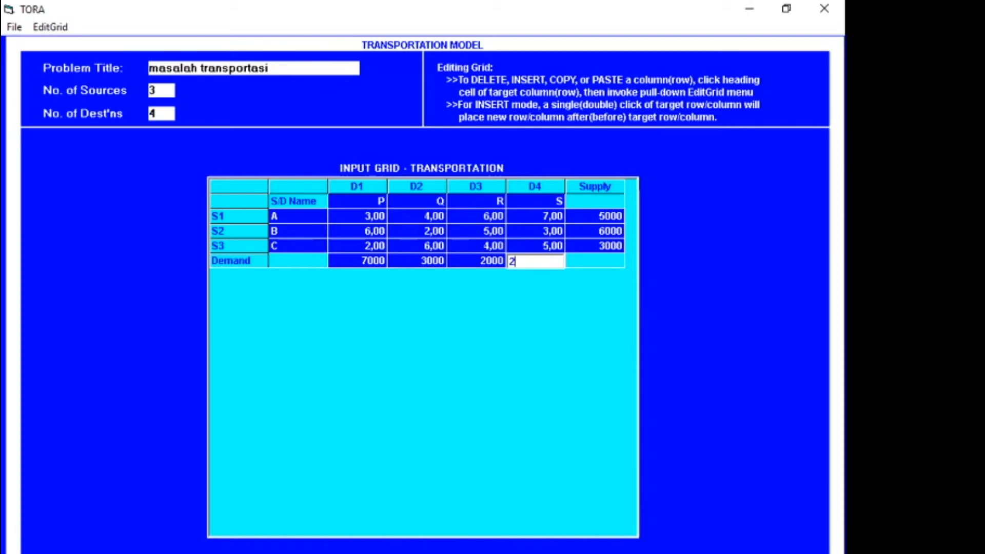
text(0)
click(417, 261)
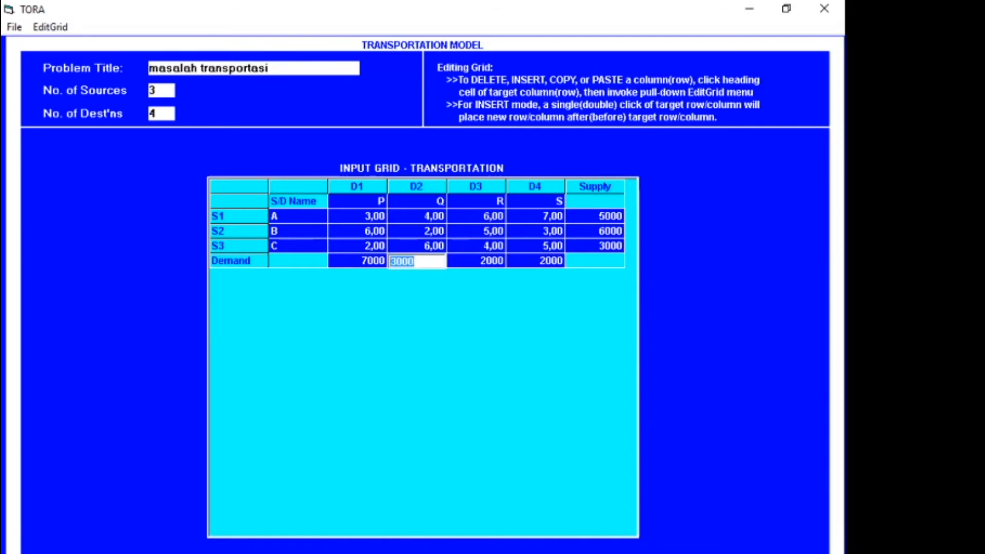
Step: Proceed to solving the model without saving the input data and bring up the Solve Problem options
click(308, 552)
click(431, 366)
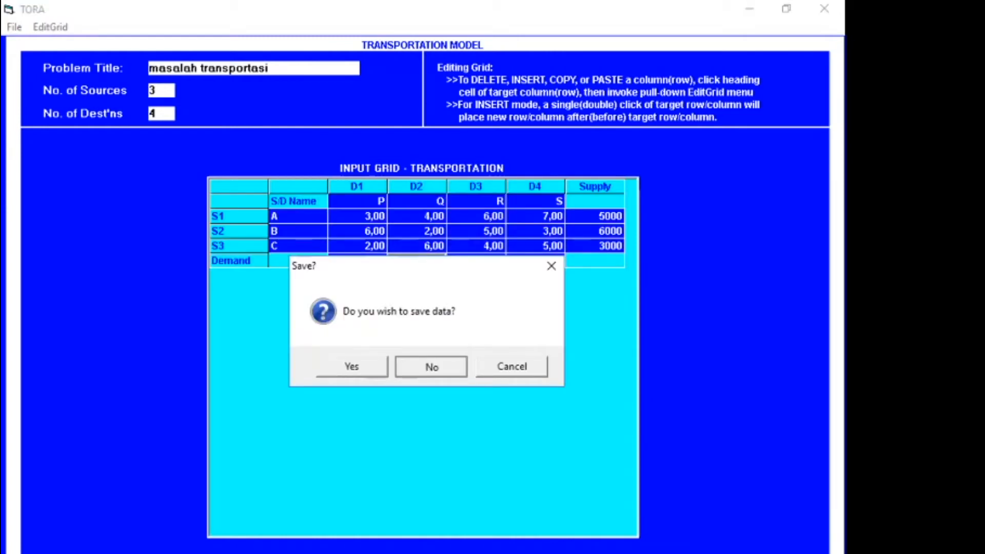
mouse_move(422, 225)
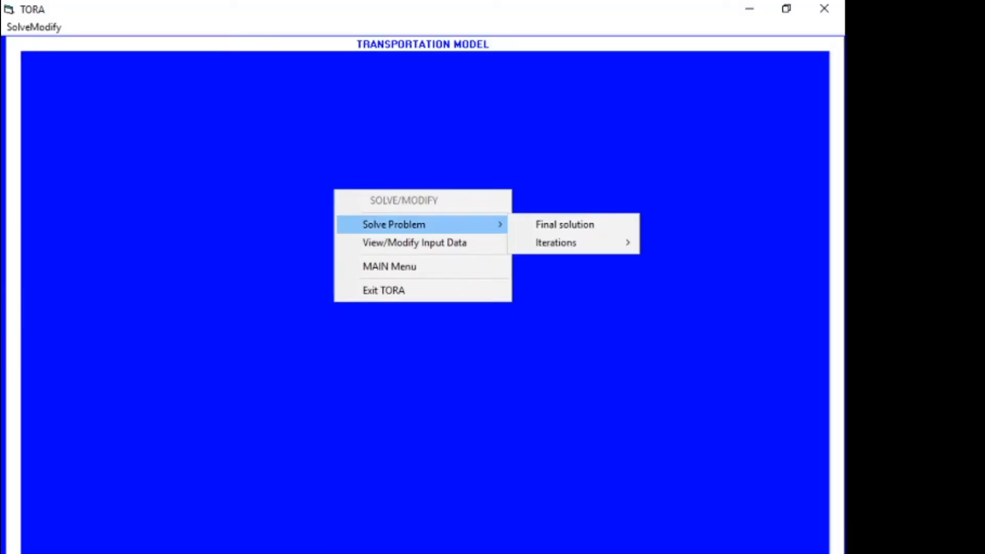
Step: Solve the problem iteratively from the north-west corner starting solution, generating all iterations through to the optimal tableau
mouse_move(563, 243)
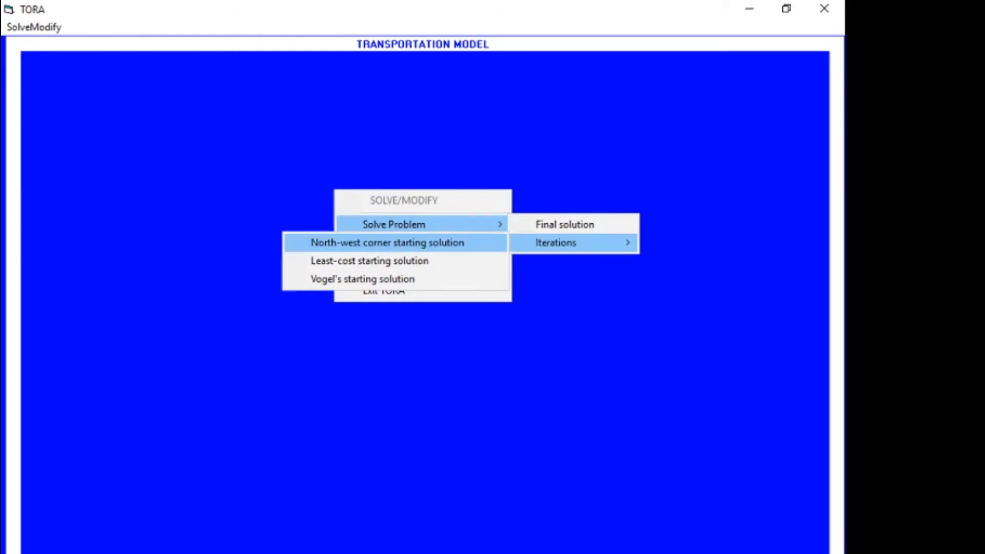
click(395, 243)
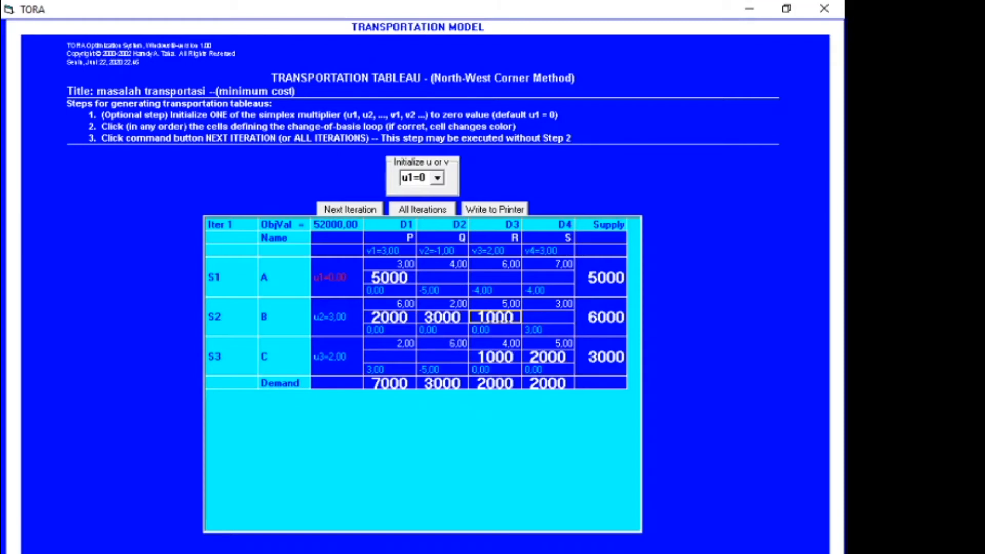
click(422, 209)
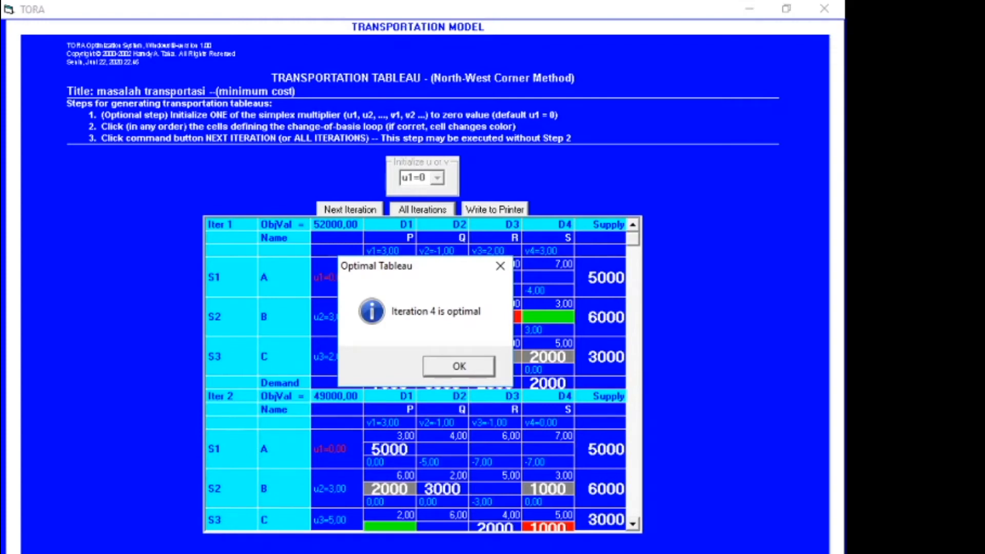
key(Return)
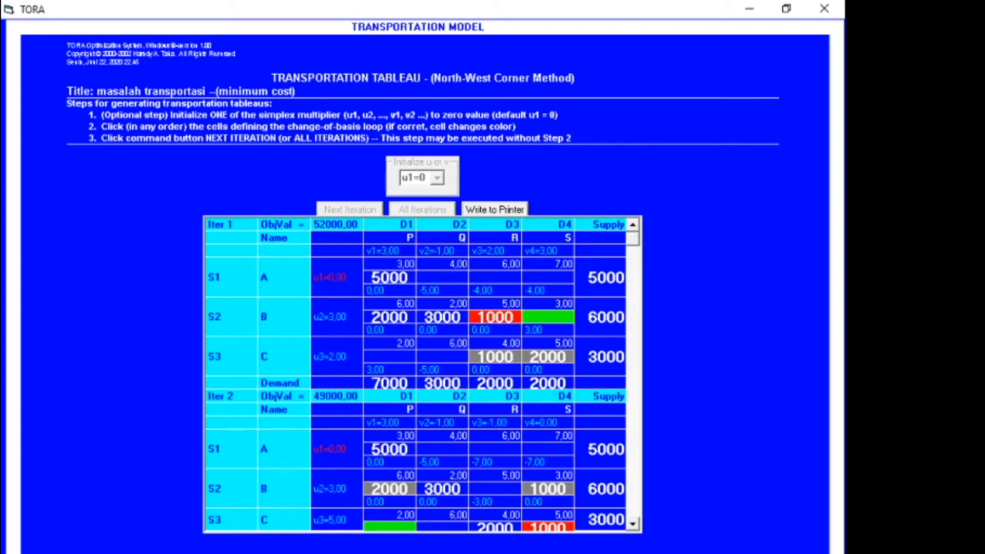
scroll(422, 374, down, 1)
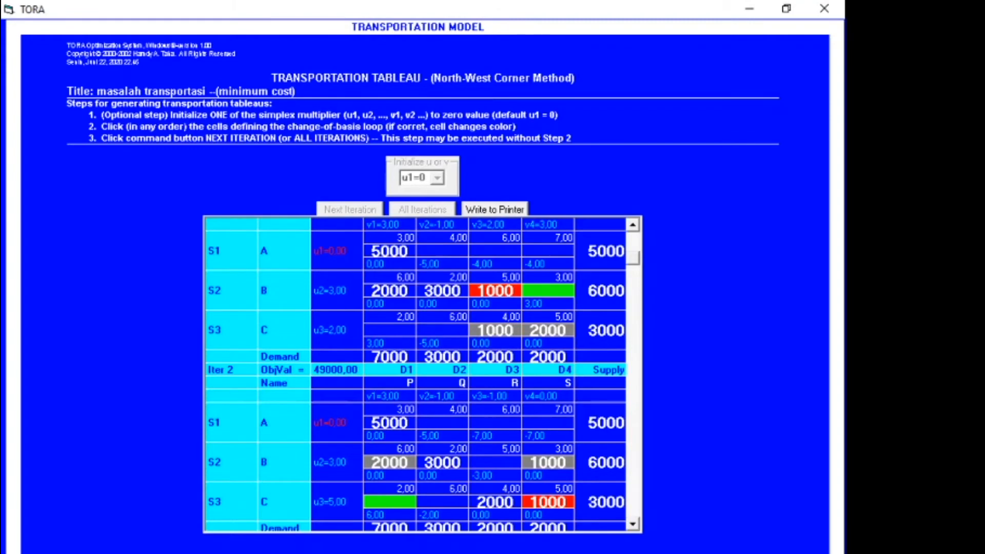
scroll(422, 375, down, 6)
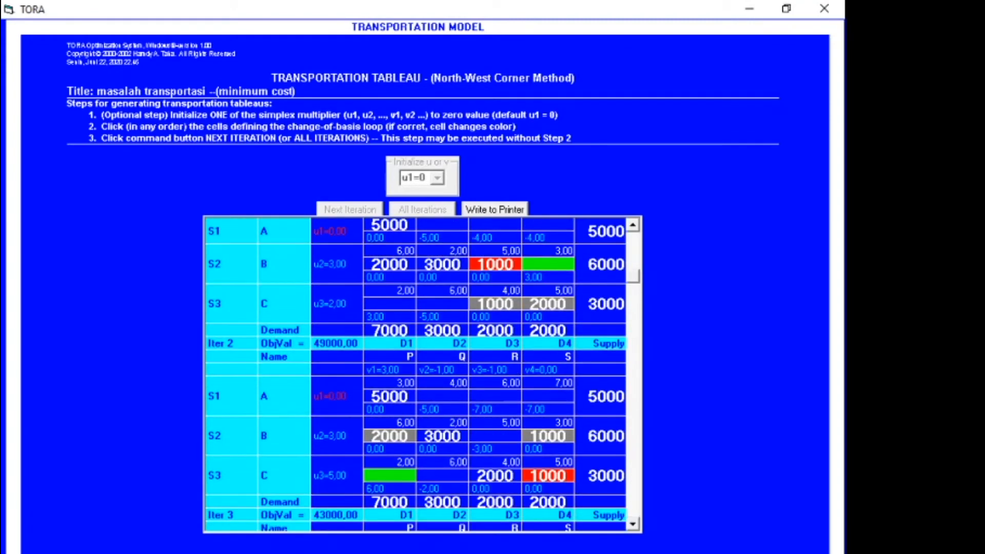
scroll(422, 375, down, 7)
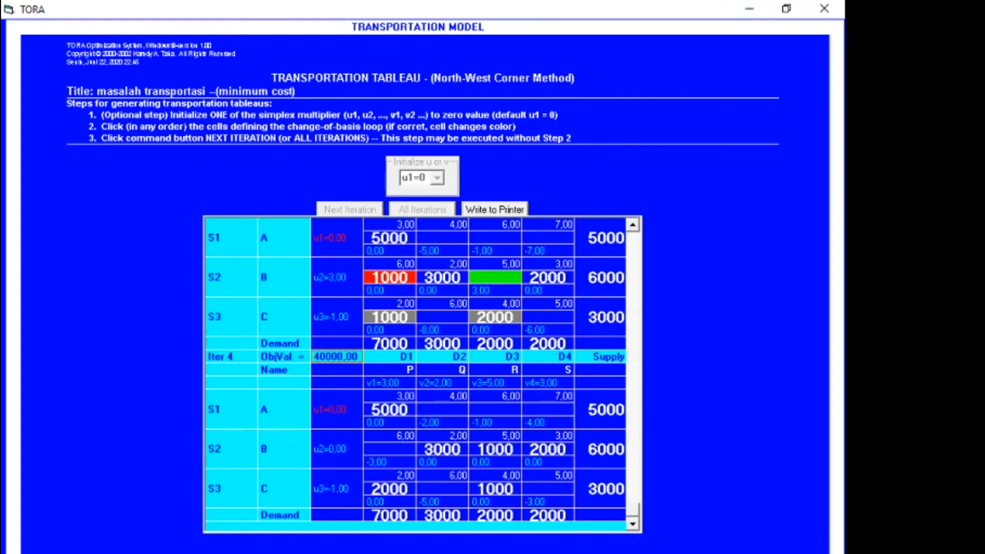
drag(632, 510, 632, 238)
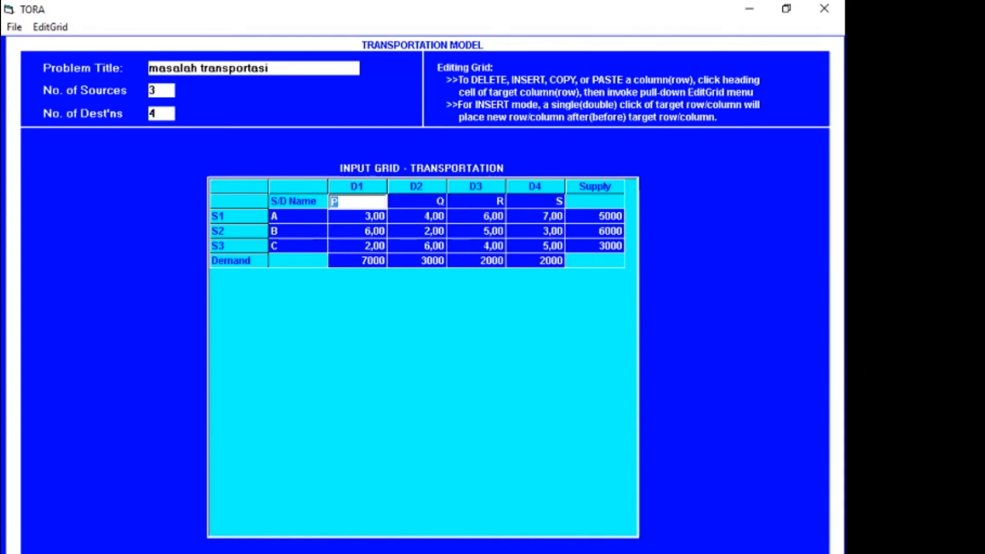
Step: Re-solve the problem without saving the input data, using the least-cost starting solution and generating all iterations
click(431, 367)
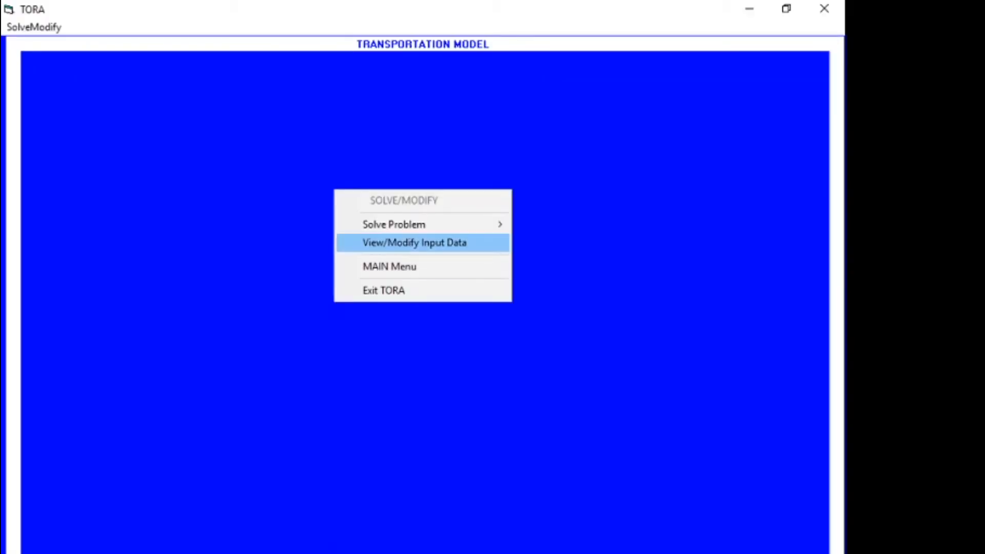
mouse_move(422, 225)
mouse_move(556, 243)
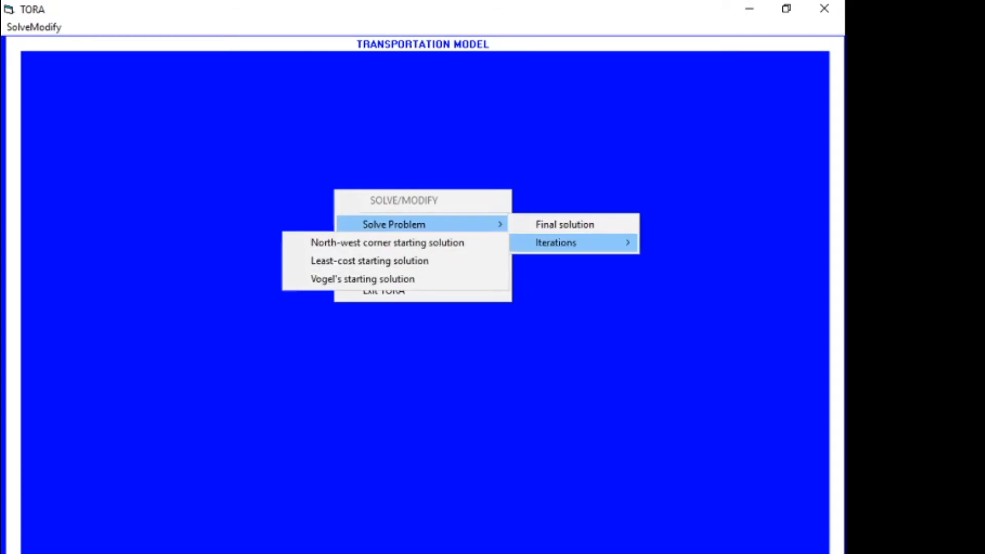
click(369, 261)
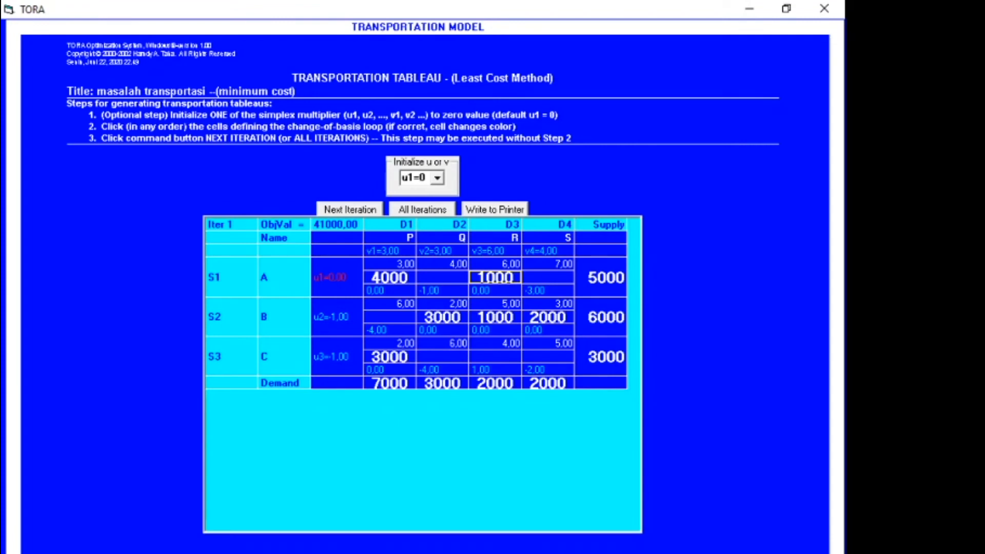
click(423, 209)
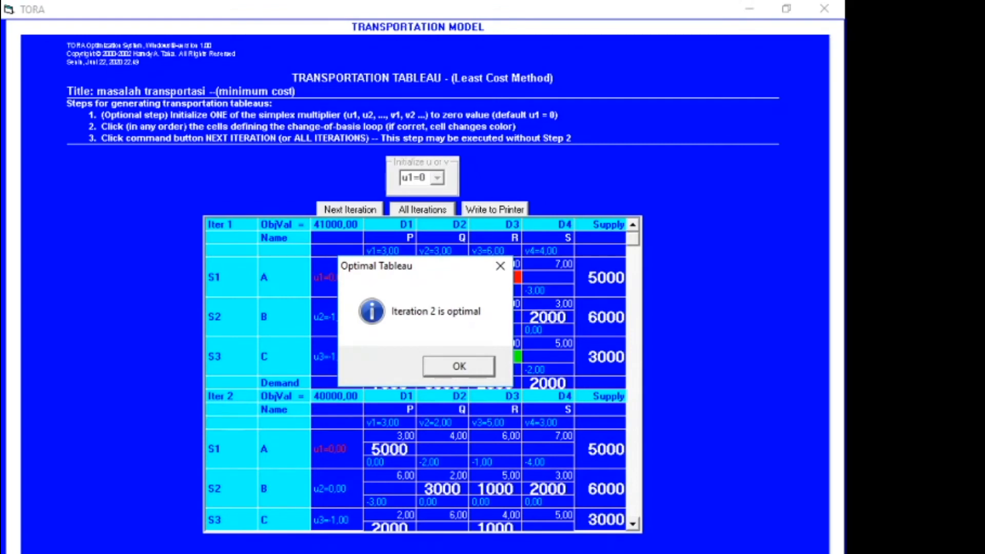
key(Return)
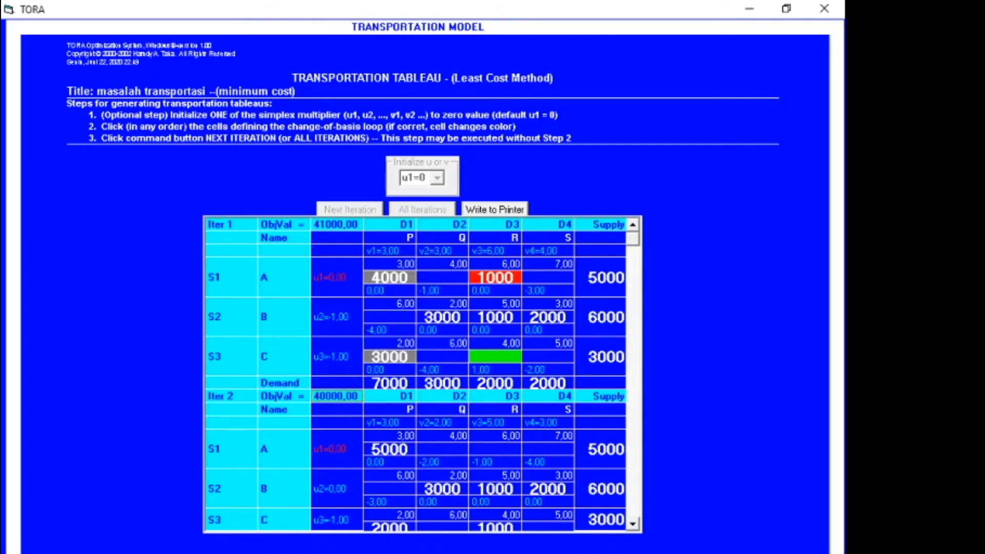
scroll(282, 447, down, 1)
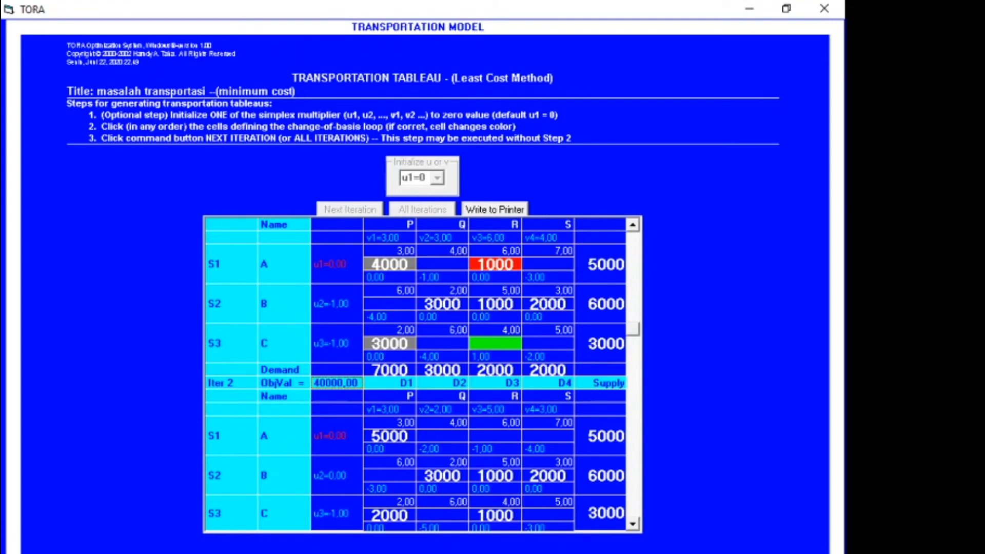
scroll(416, 374, up, 1)
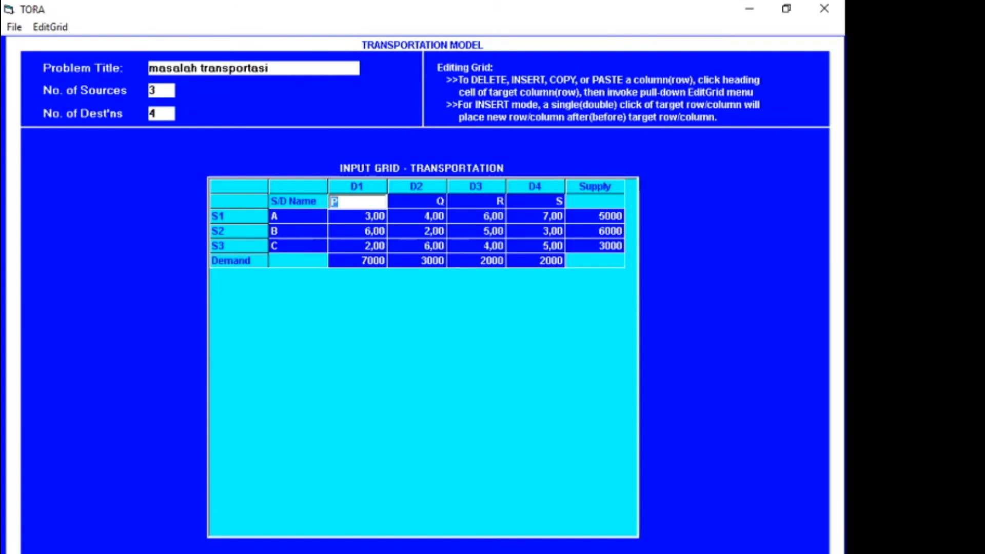
Step: Solve the same input data once more without saving it, using Vogel's starting solution and generating all iterations
click(288, 553)
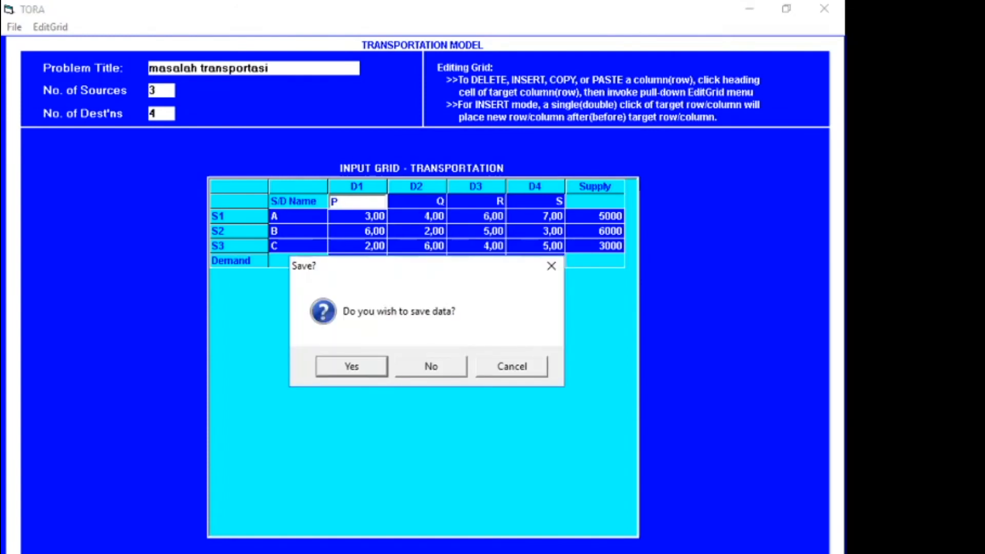
click(430, 367)
mouse_move(436, 225)
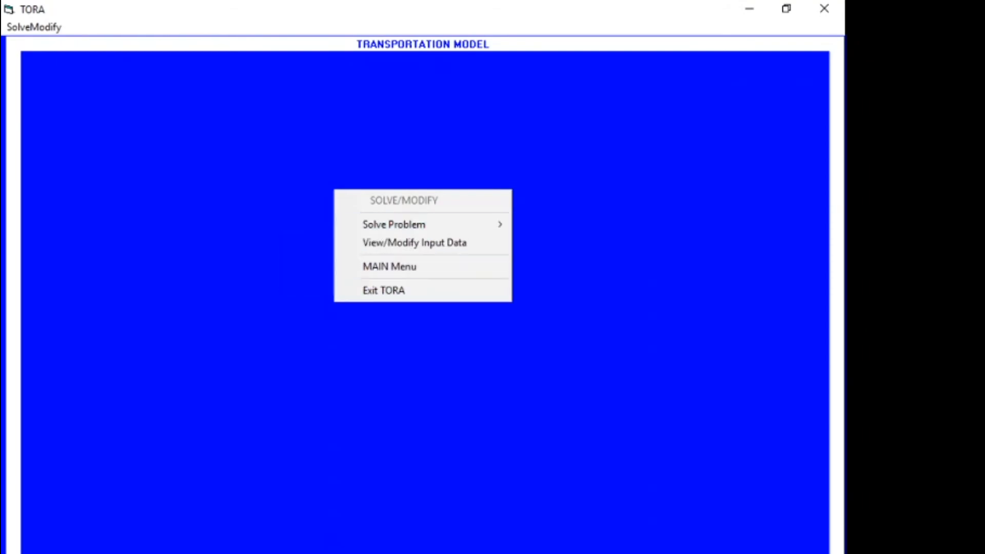
mouse_move(564, 243)
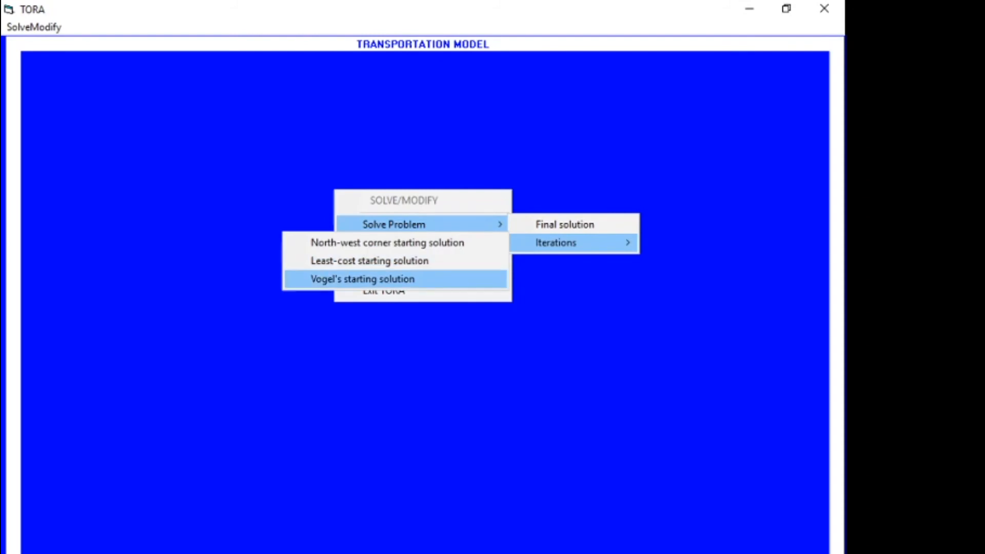
click(362, 279)
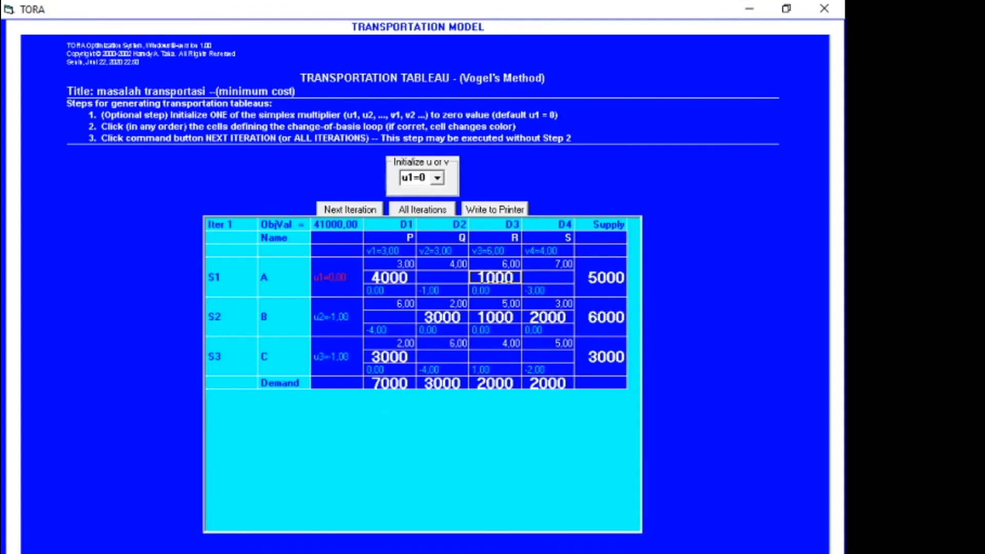
click(422, 210)
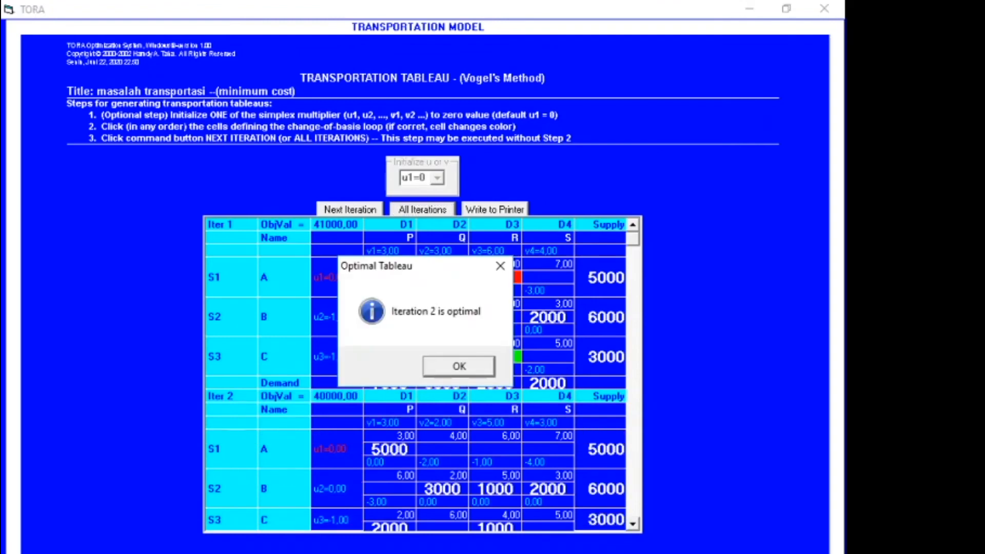
key(Return)
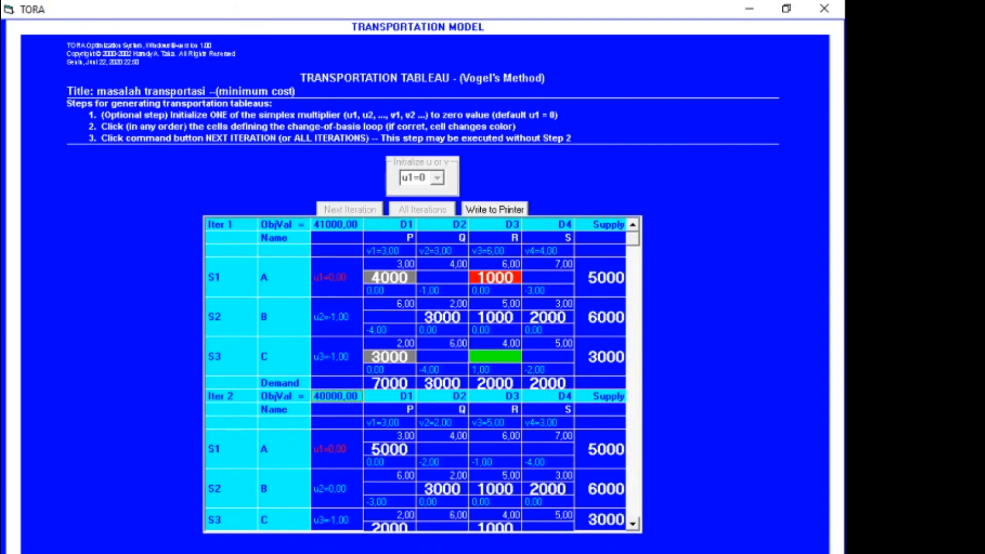
scroll(421, 374, down, 2)
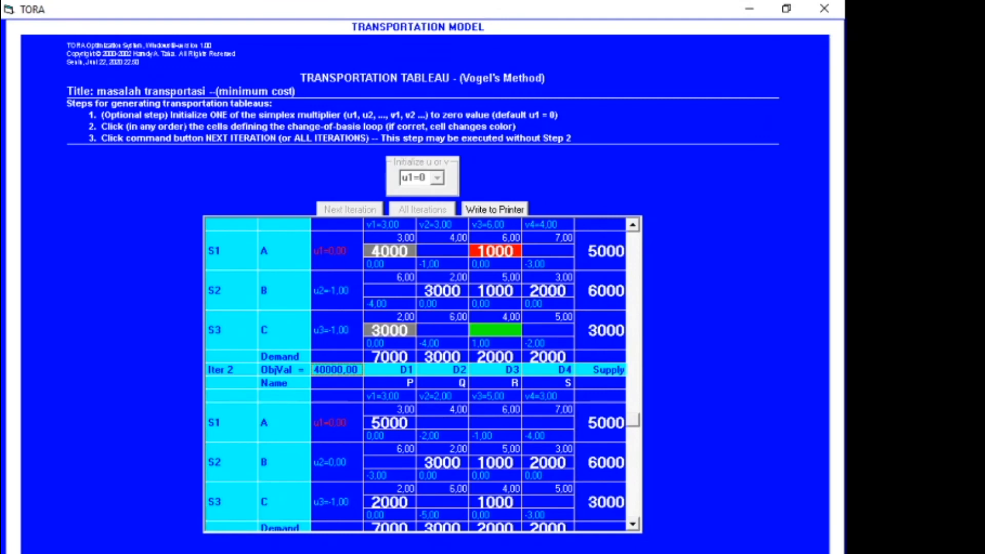
scroll(423, 376, down, 1)
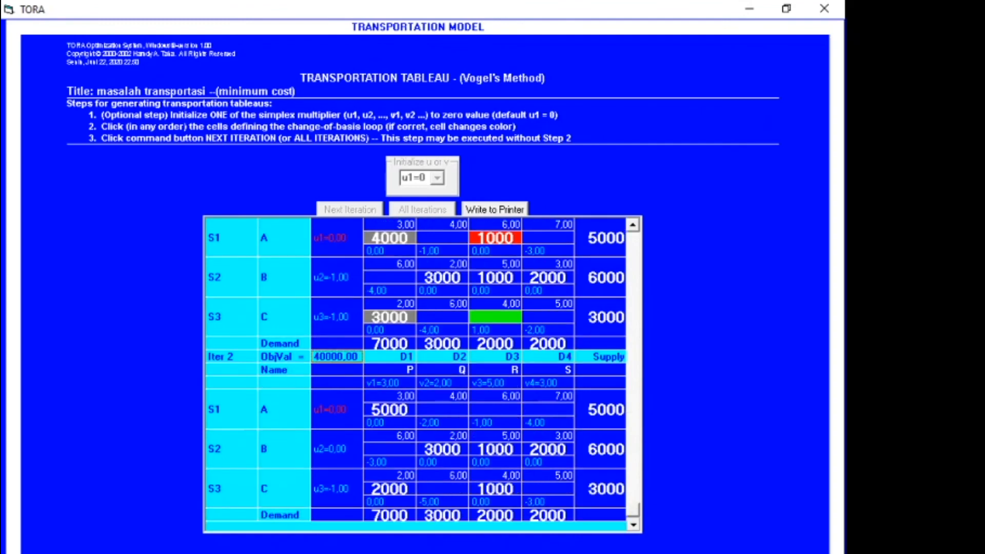